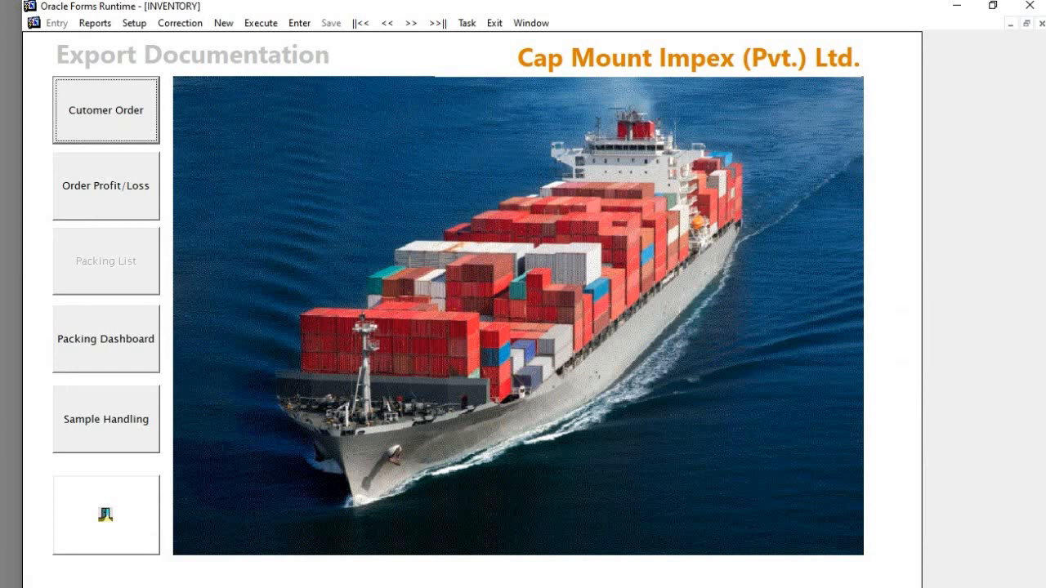
Open the customer orders and put customer C's manufacturing order dated 07-09-23 on hold, authorising it with the password
click(106, 110)
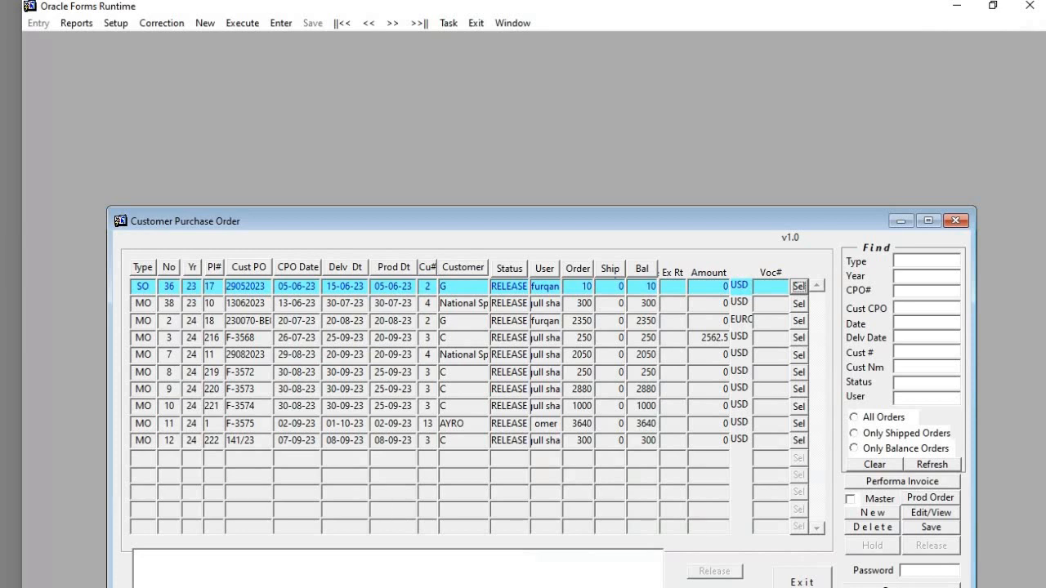
click(799, 440)
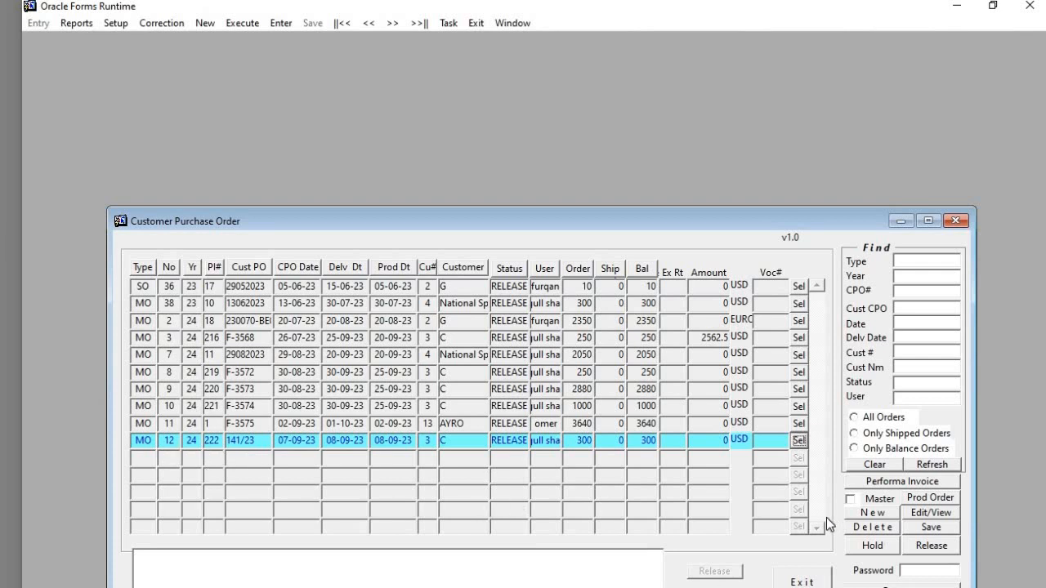
click(923, 571)
text(***)
click(872, 546)
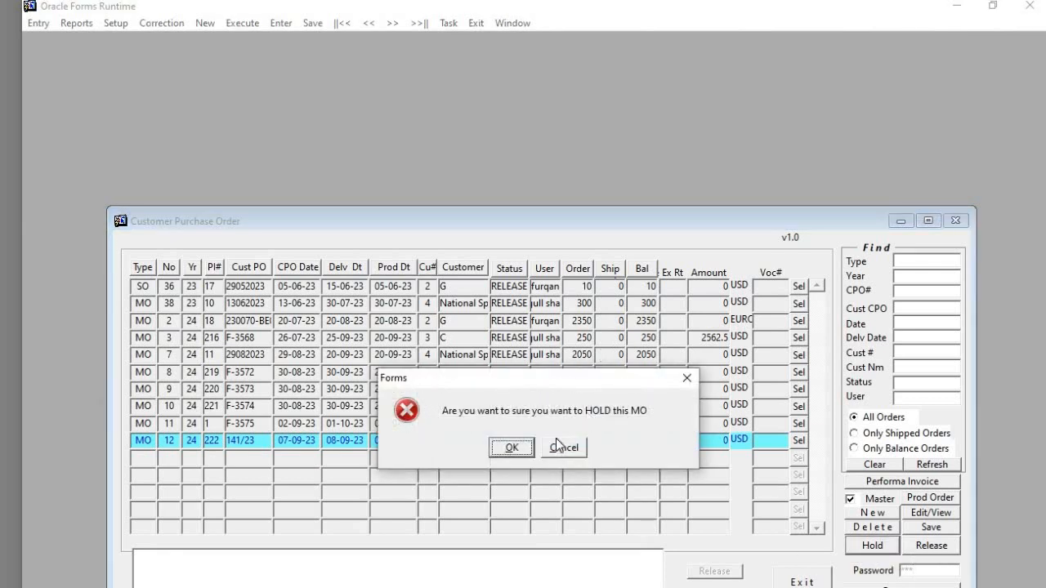
click(511, 448)
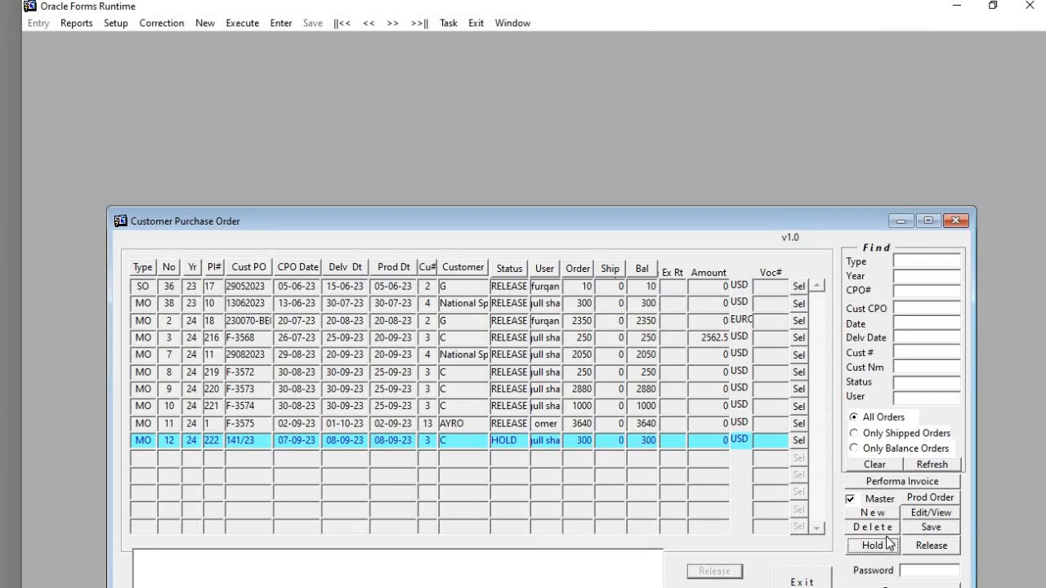
Open the held order's details, set the SPANTEX RED item's rate to 2 and save the order
click(924, 513)
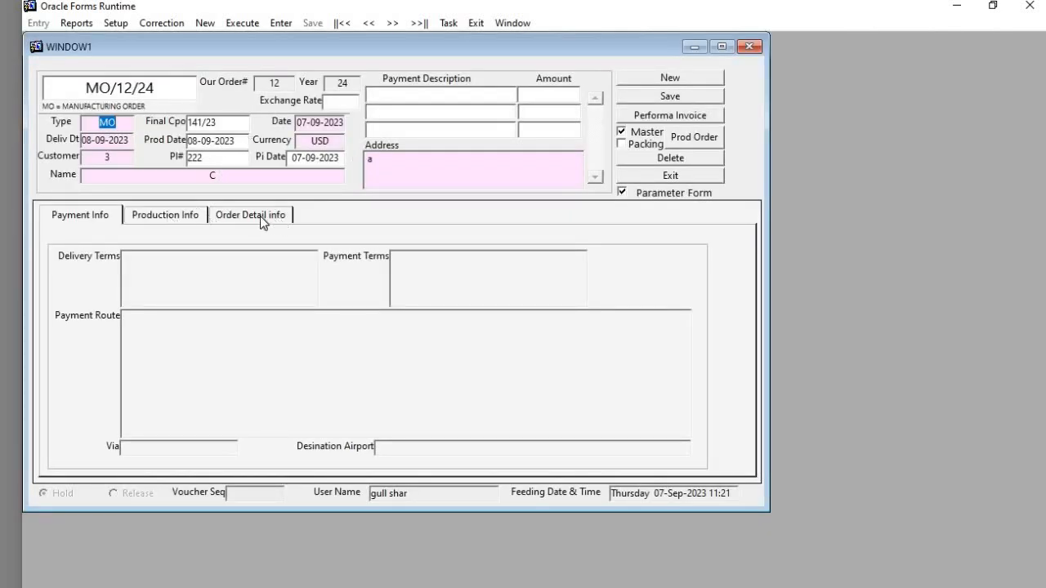
click(255, 215)
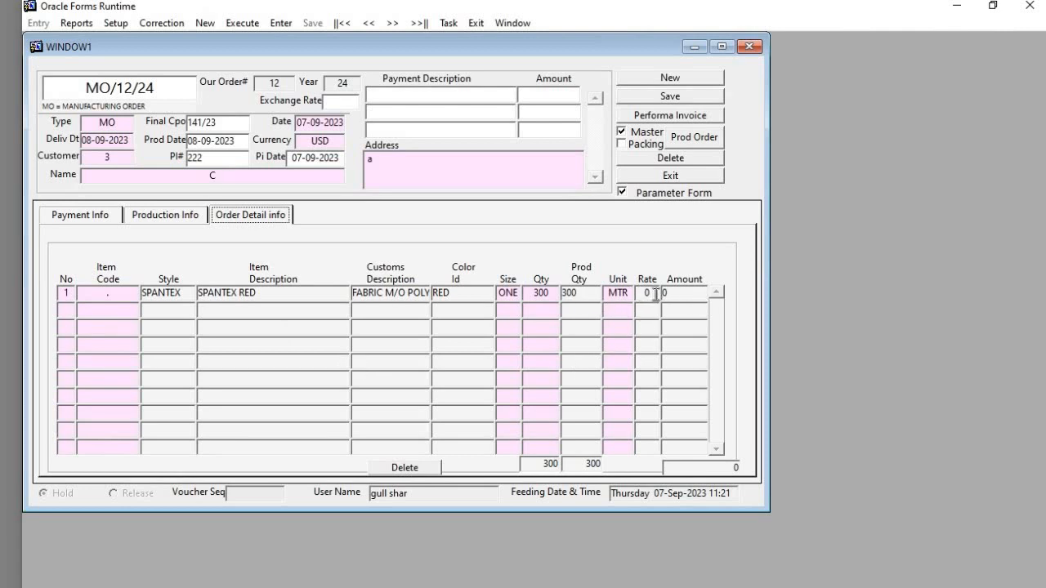
click(652, 292)
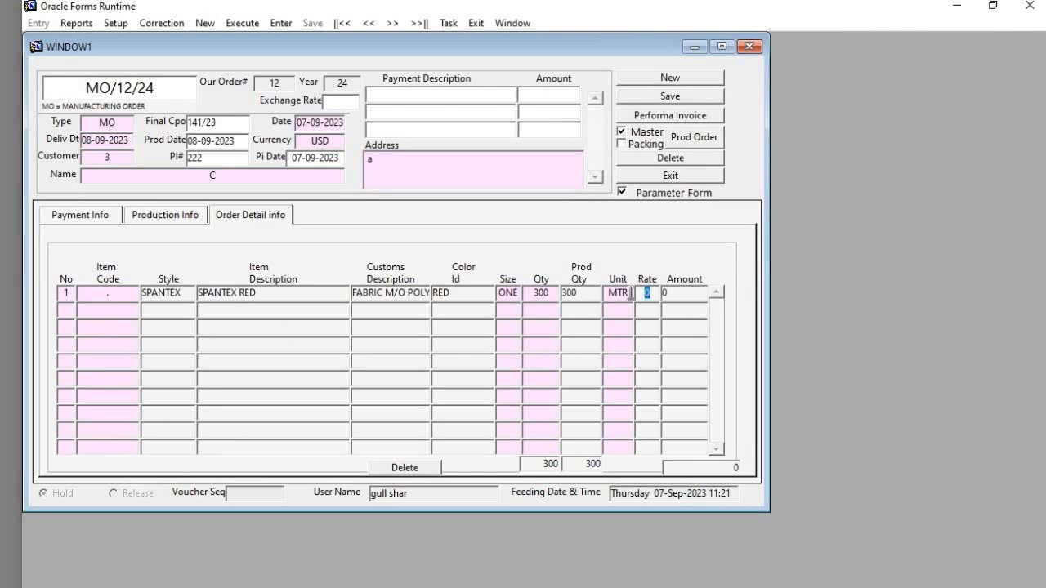
text(2)
key(Tab)
click(692, 100)
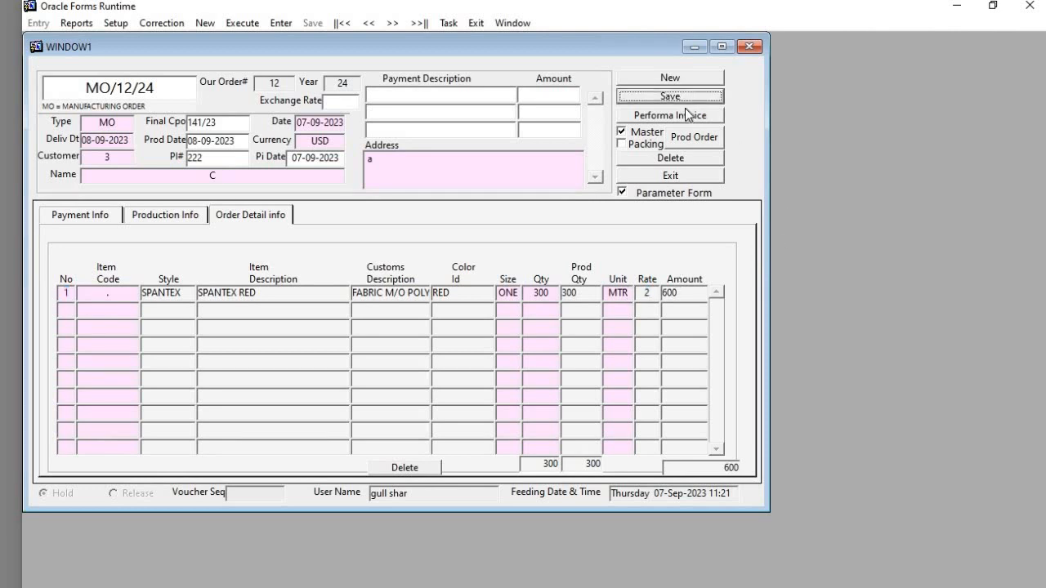
Set the order's exchange rate to 300 and close the order form
click(337, 102)
text(300)
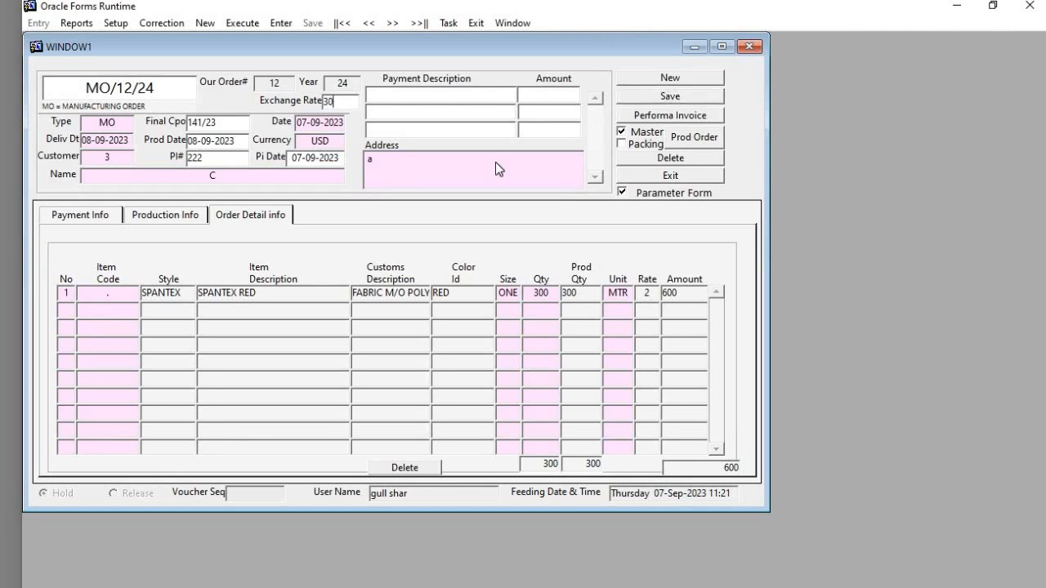
click(476, 23)
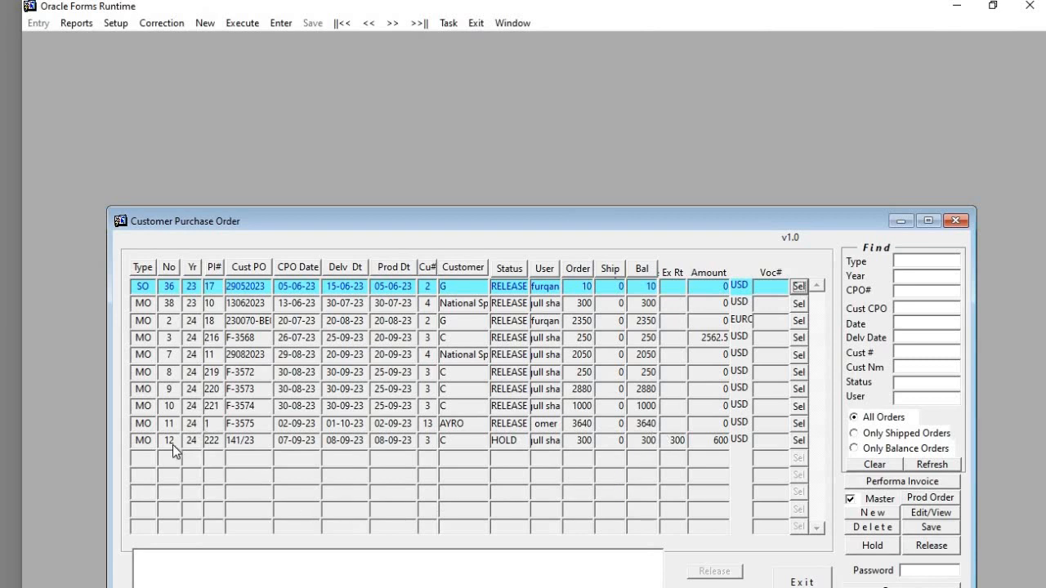
Try to release customer C's held manufacturing order dated 07-09-23, entering the authorisation password
click(798, 441)
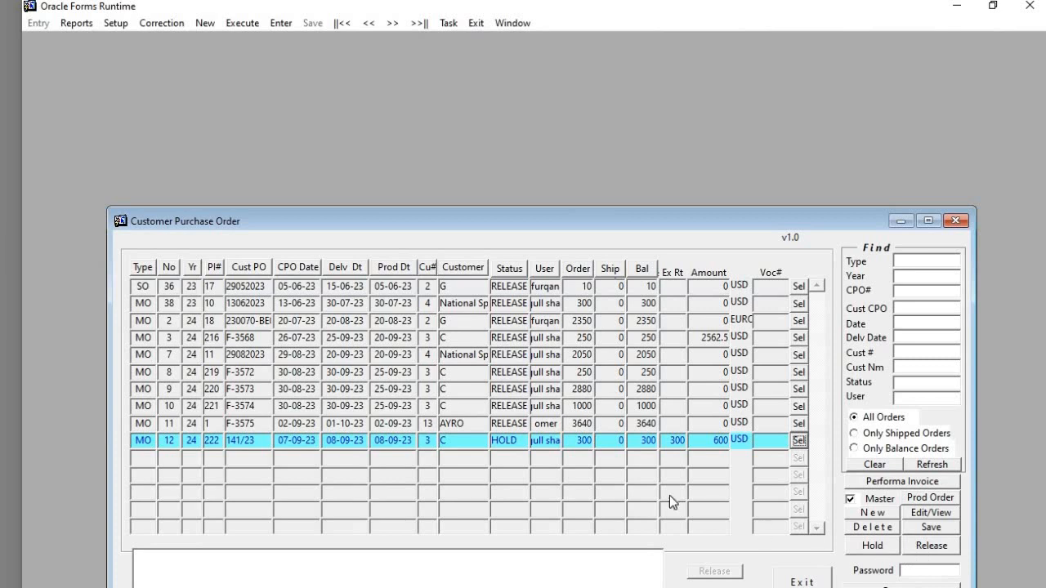
click(919, 574)
text(***)
click(931, 544)
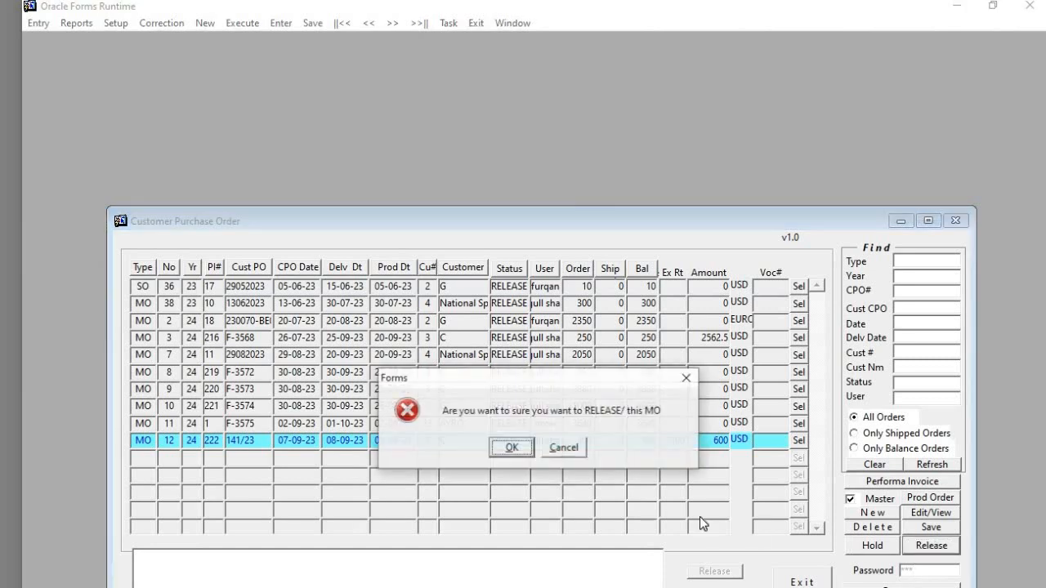
click(517, 448)
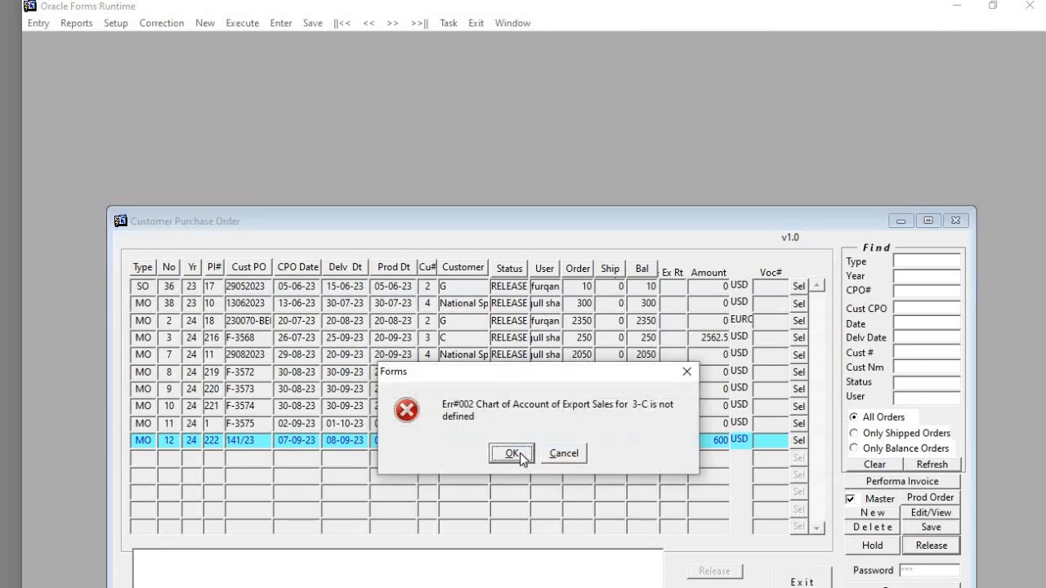
click(563, 452)
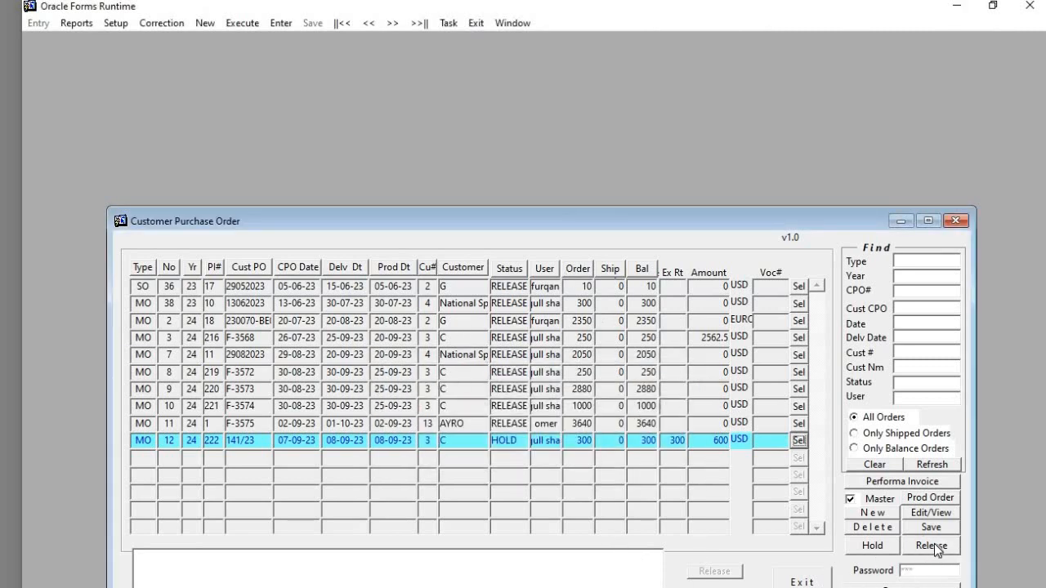
Leave the export documentation module and open the chart of accounts from the new accounts module
click(809, 582)
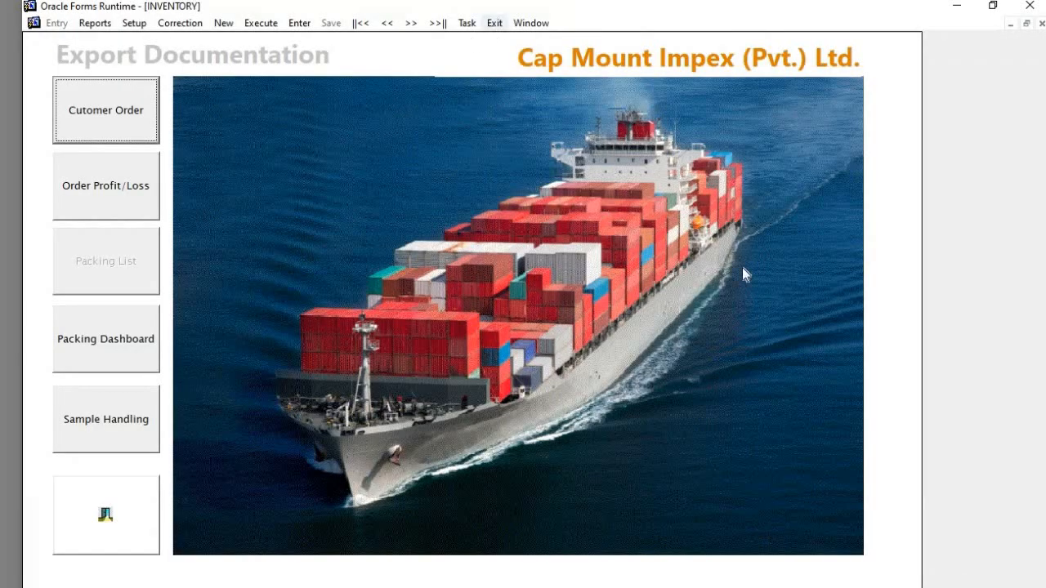
click(495, 23)
click(659, 288)
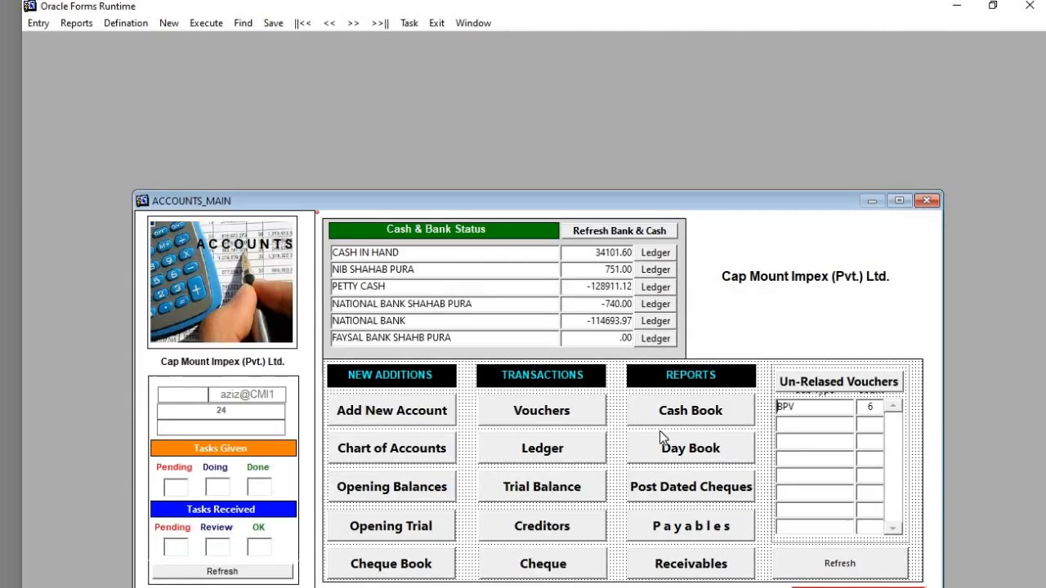
click(658, 481)
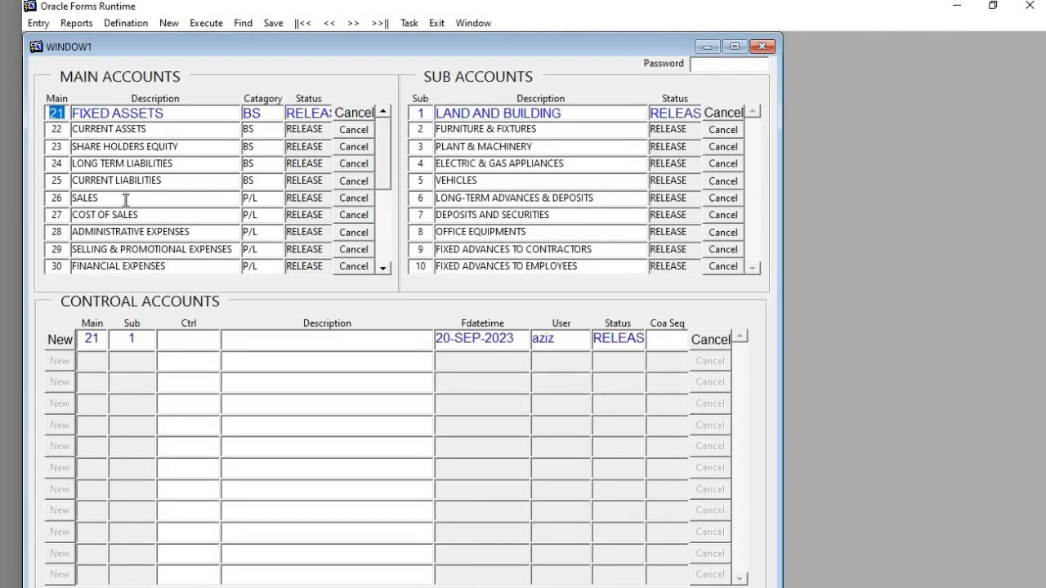
Add a control account named EXPORT SALES C under the SALES main and sub account, save it and close the chart
click(125, 199)
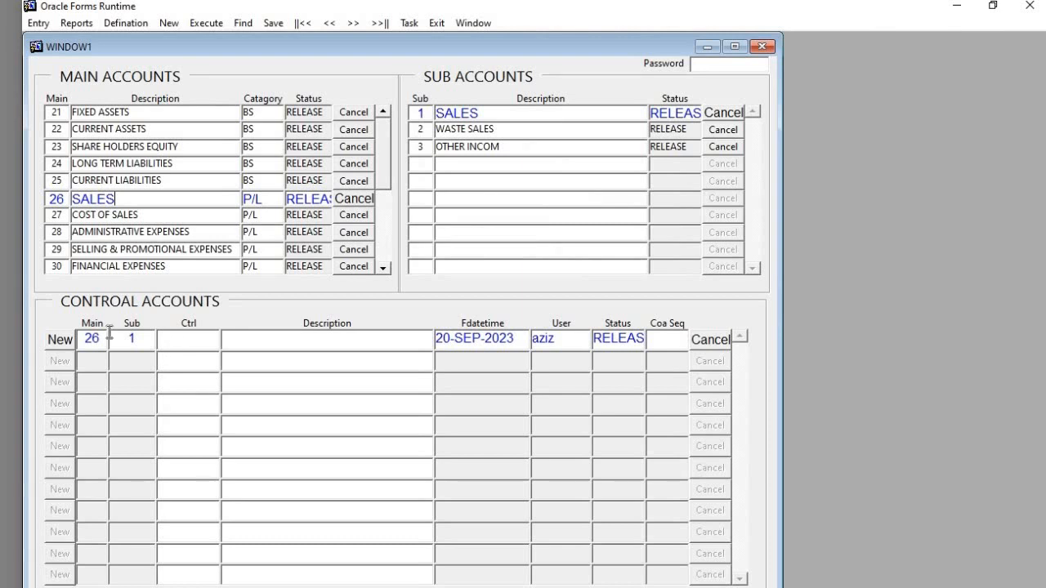
click(61, 341)
text(EXPOR)
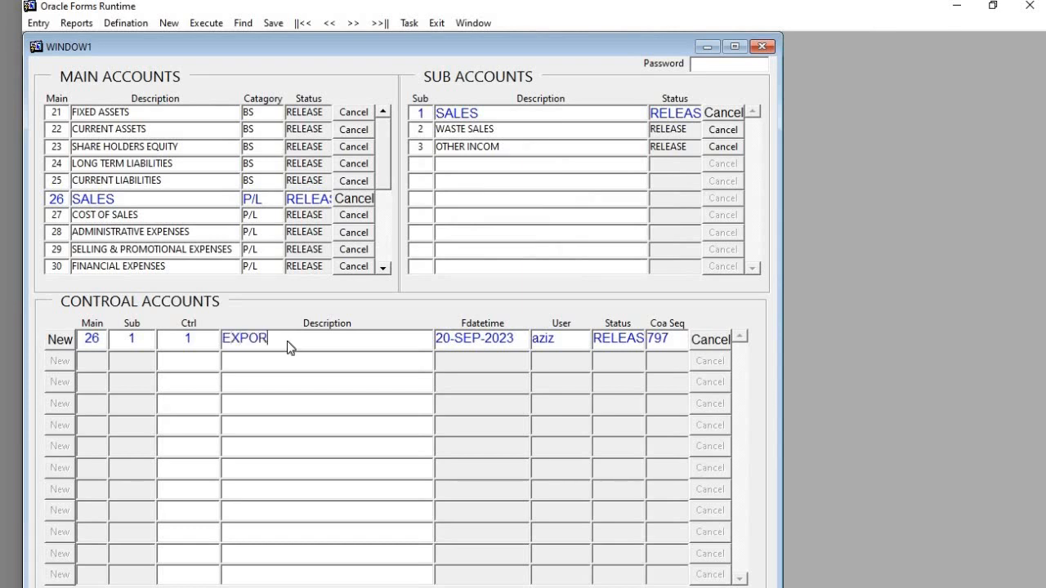
text(T SALES)
text(C)
click(271, 22)
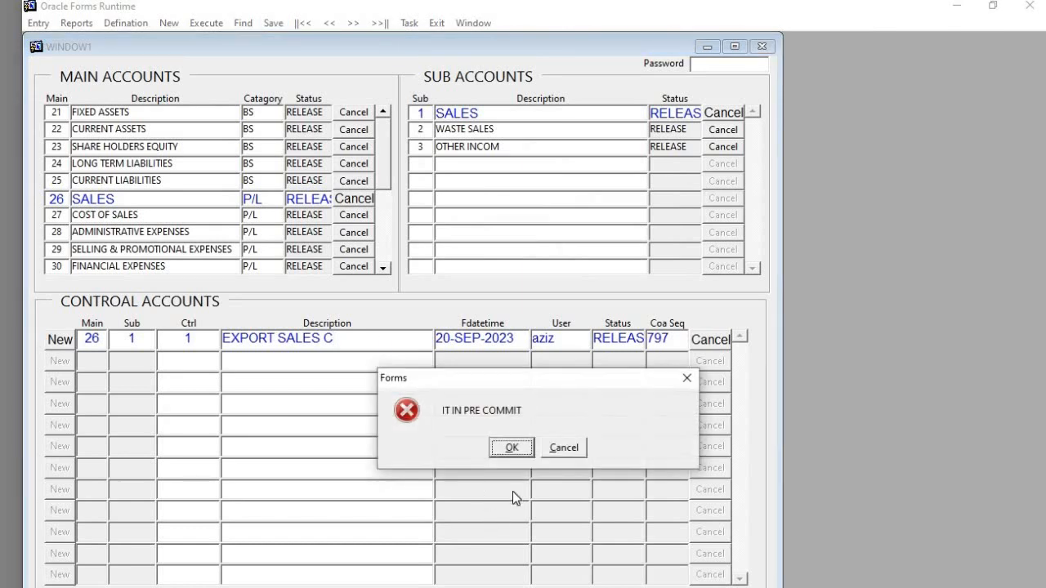
click(511, 448)
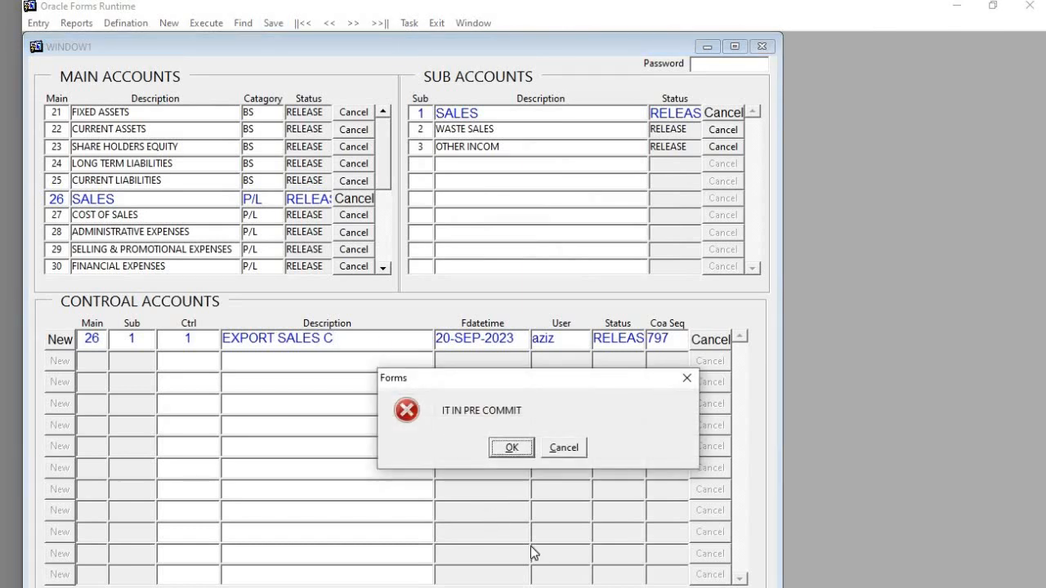
click(438, 23)
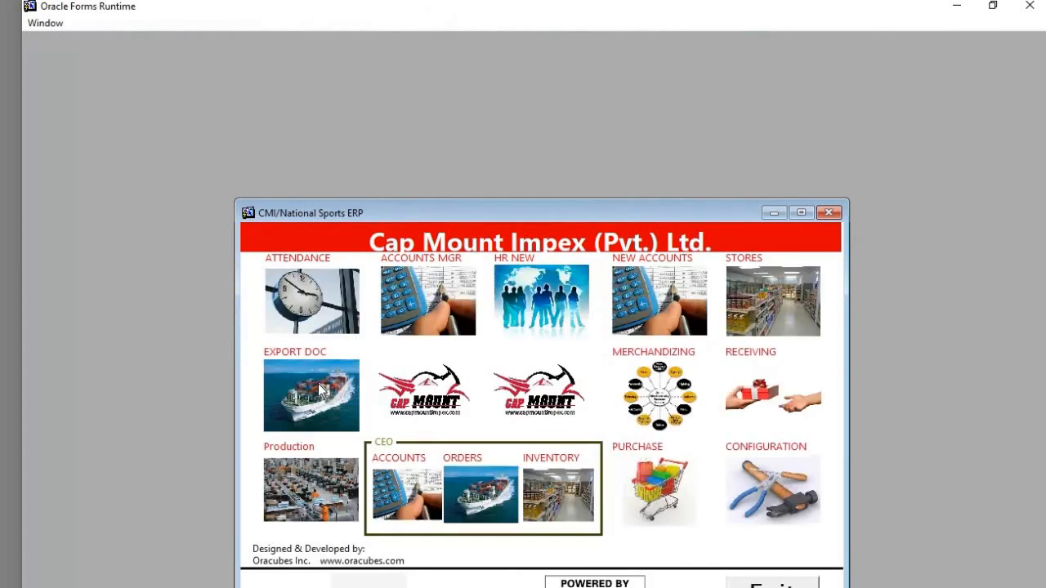
click(316, 383)
click(136, 173)
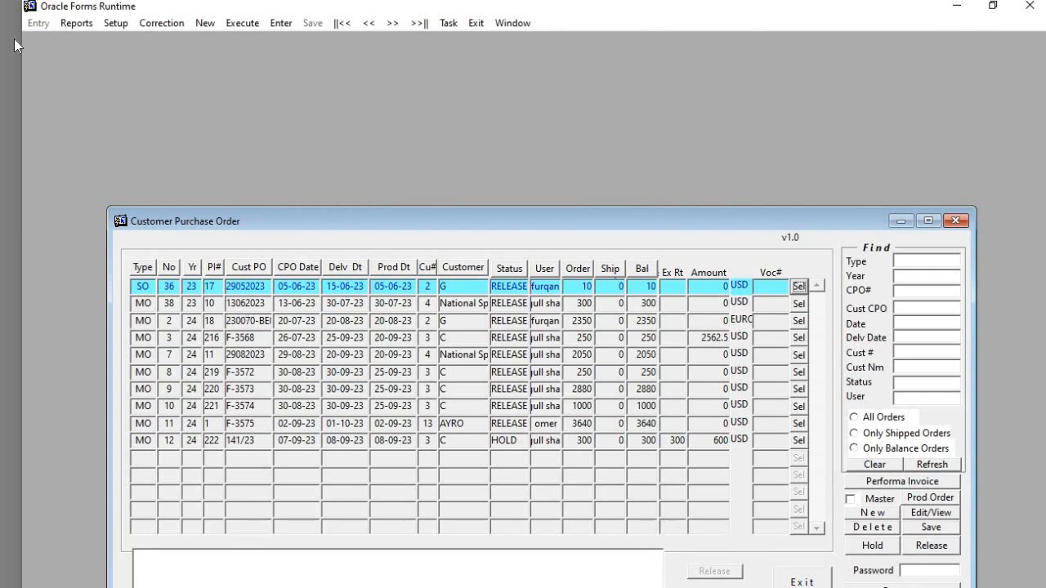
click(115, 22)
click(151, 60)
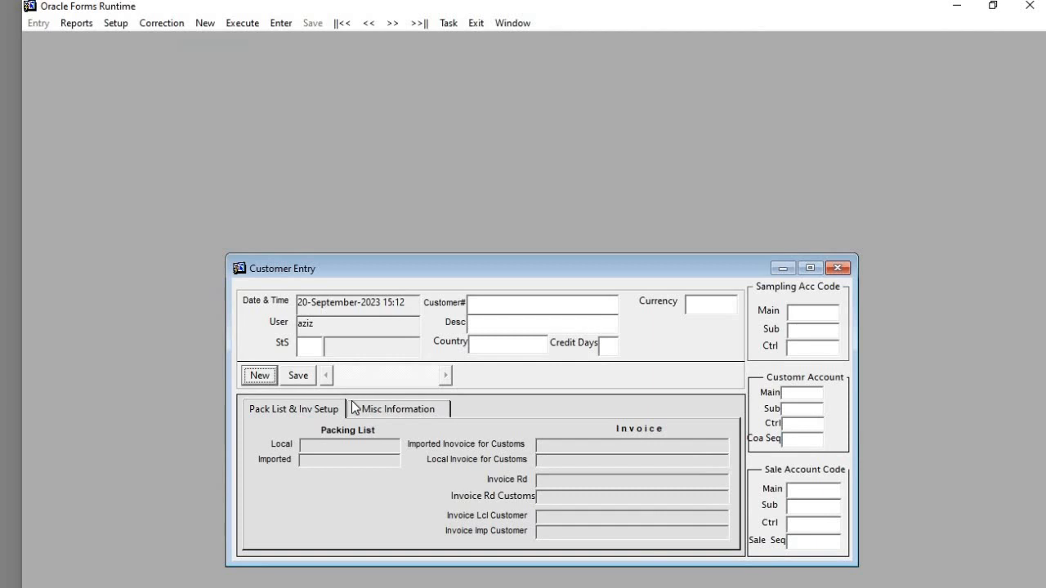
click(482, 23)
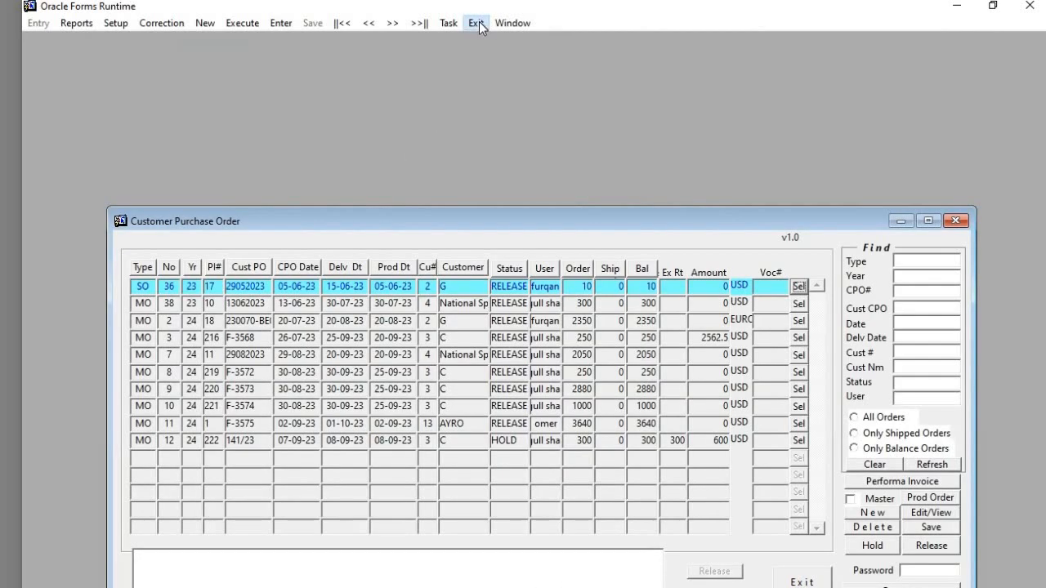
click(483, 24)
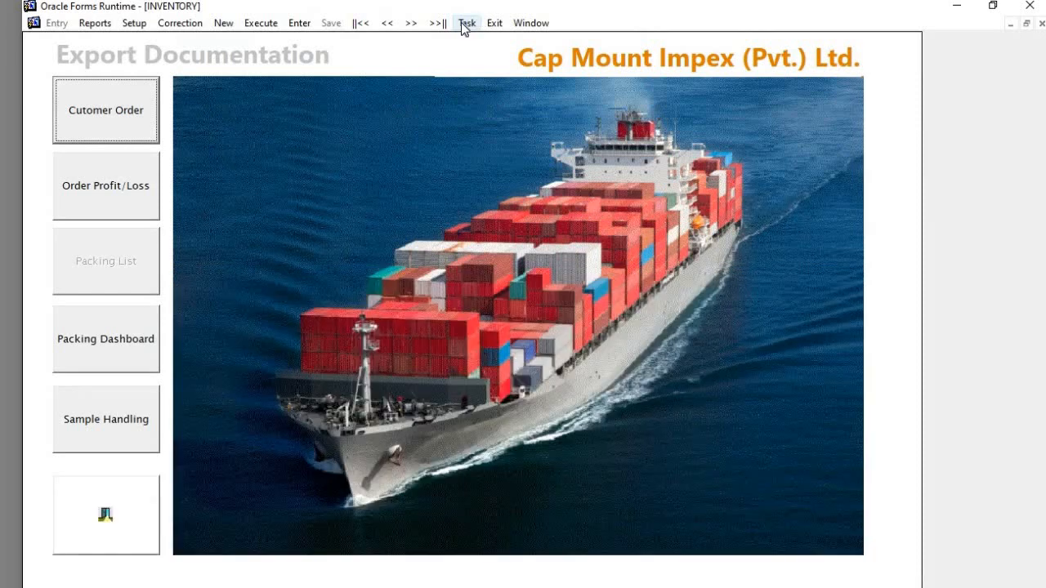
click(467, 23)
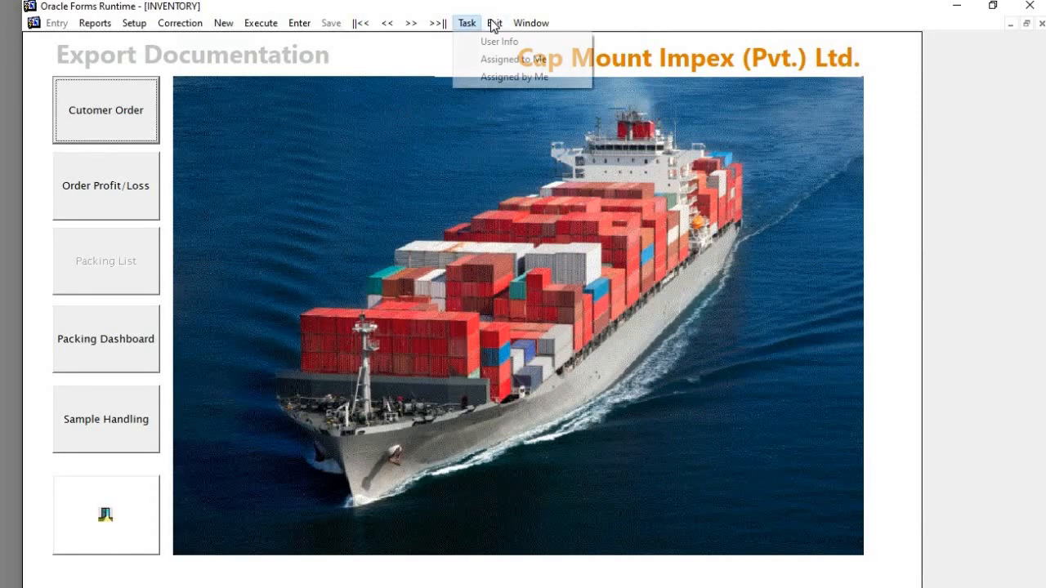
click(493, 23)
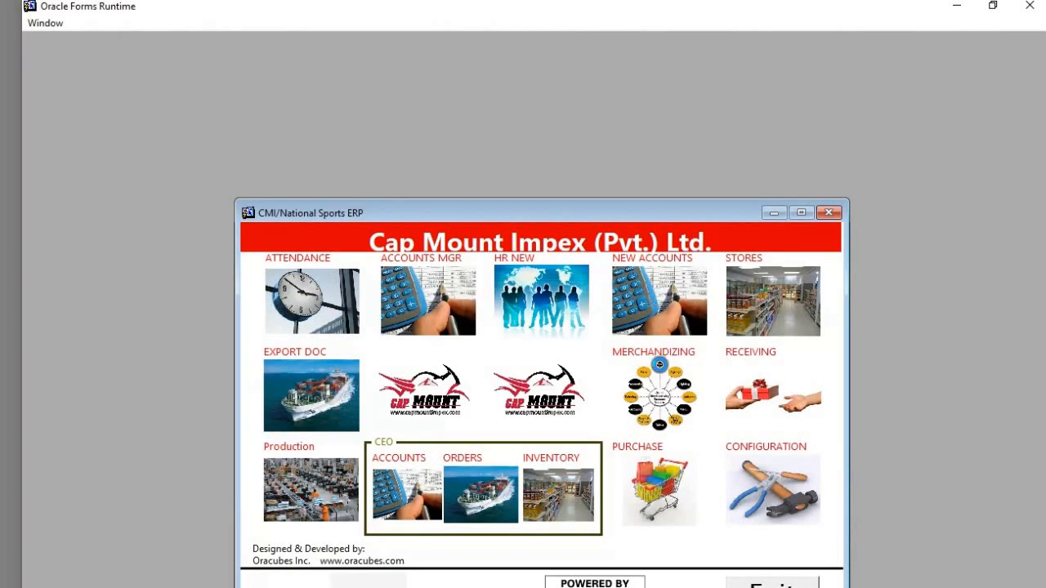
Look up the codes and Coa Seq of the EXPORT SALES C control account under SALES in the chart of accounts
click(375, 454)
click(395, 410)
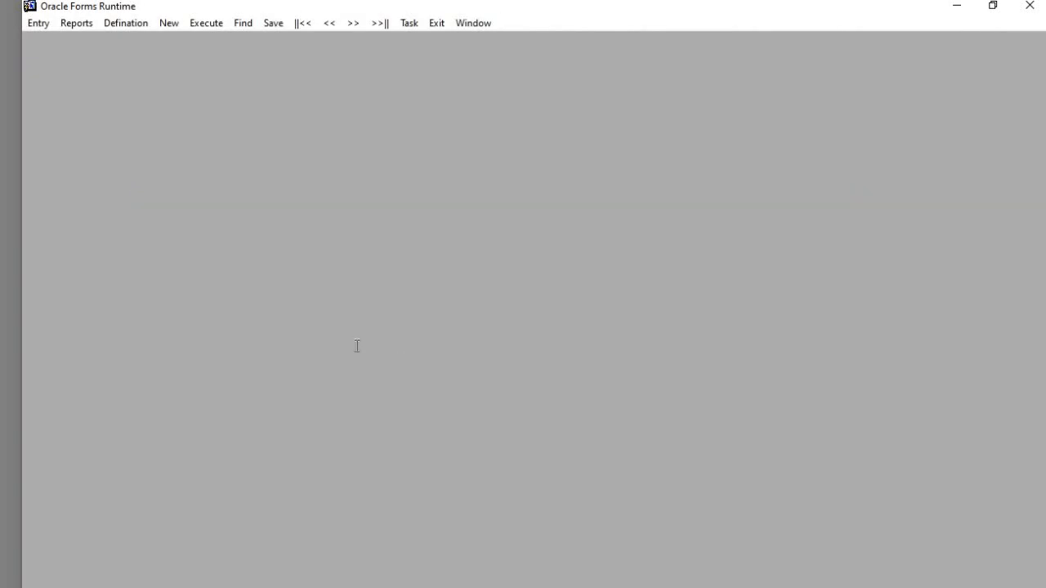
click(117, 198)
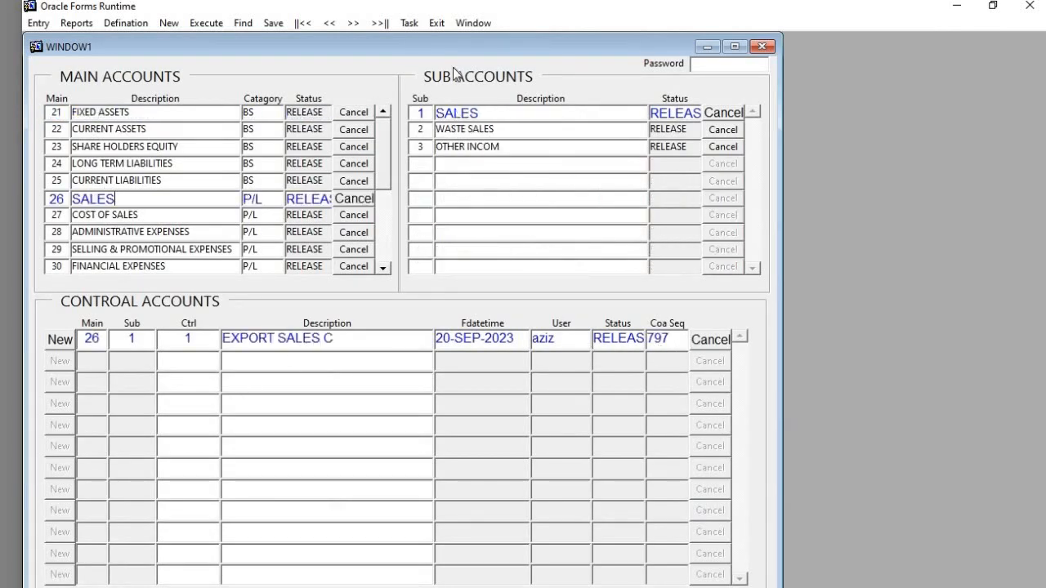
click(438, 23)
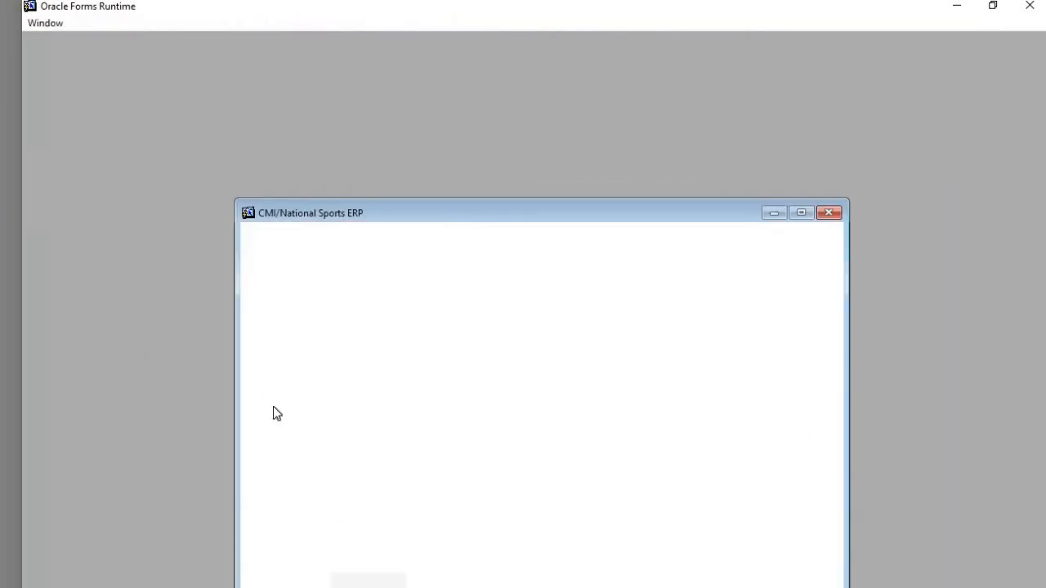
Open the Customer Entry form from the export documentation module and retrieve the existing customer records
click(274, 407)
click(136, 24)
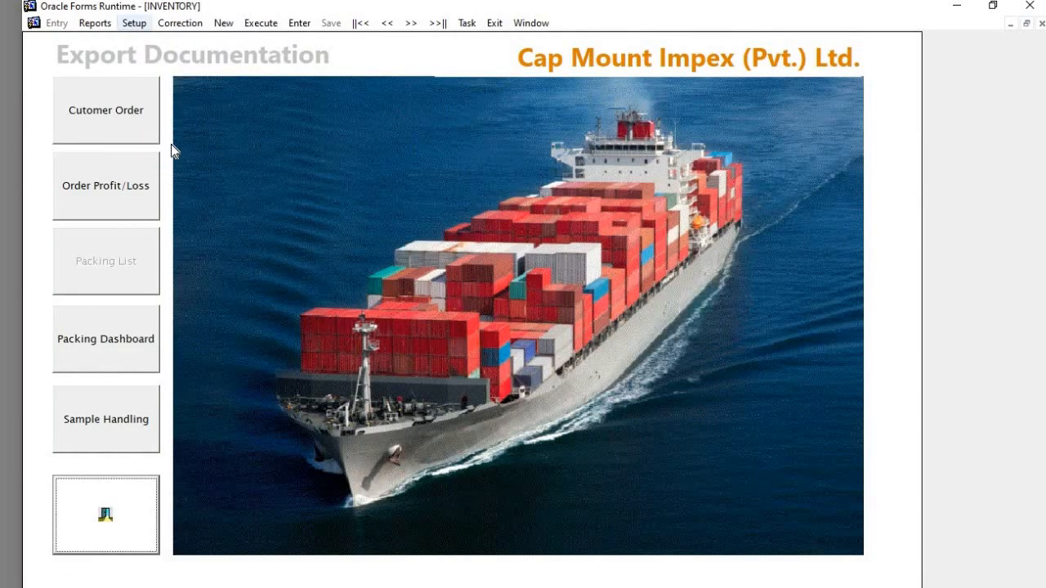
key(Return)
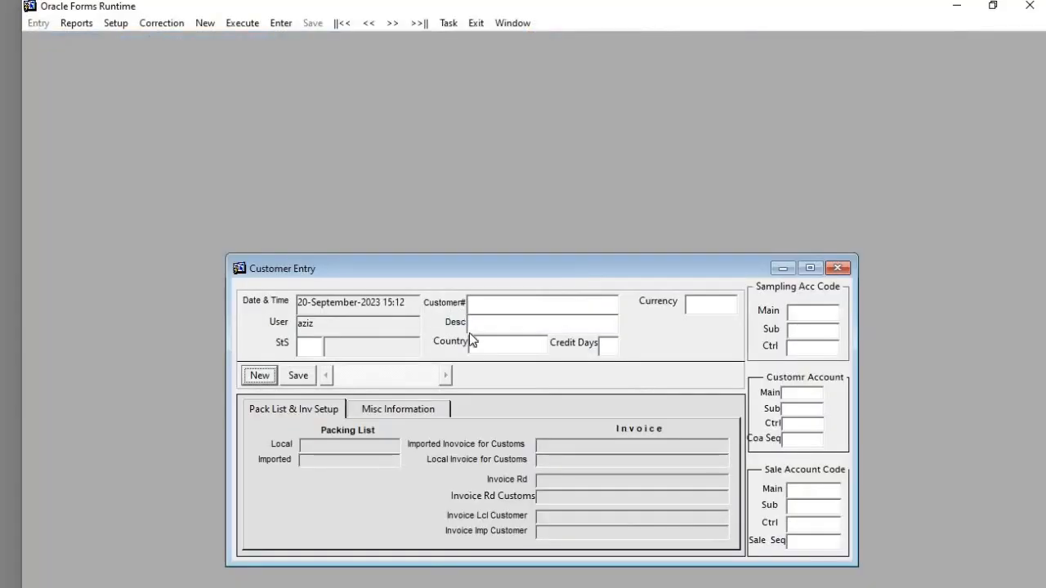
click(241, 24)
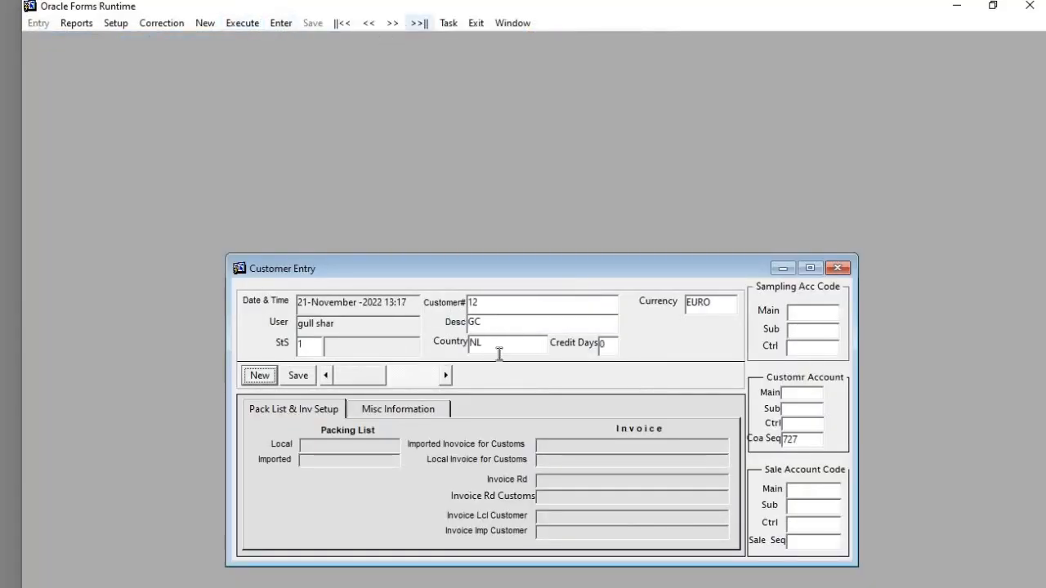
Find customer C's record, set its Sale Seq to 797 under the sale account code, save it and close the form
click(393, 24)
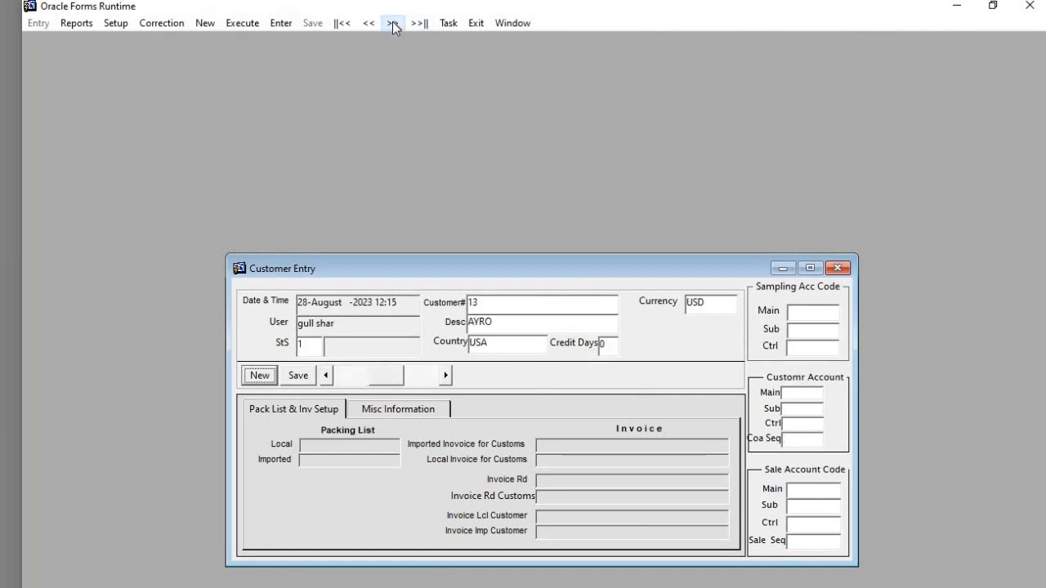
click(444, 376)
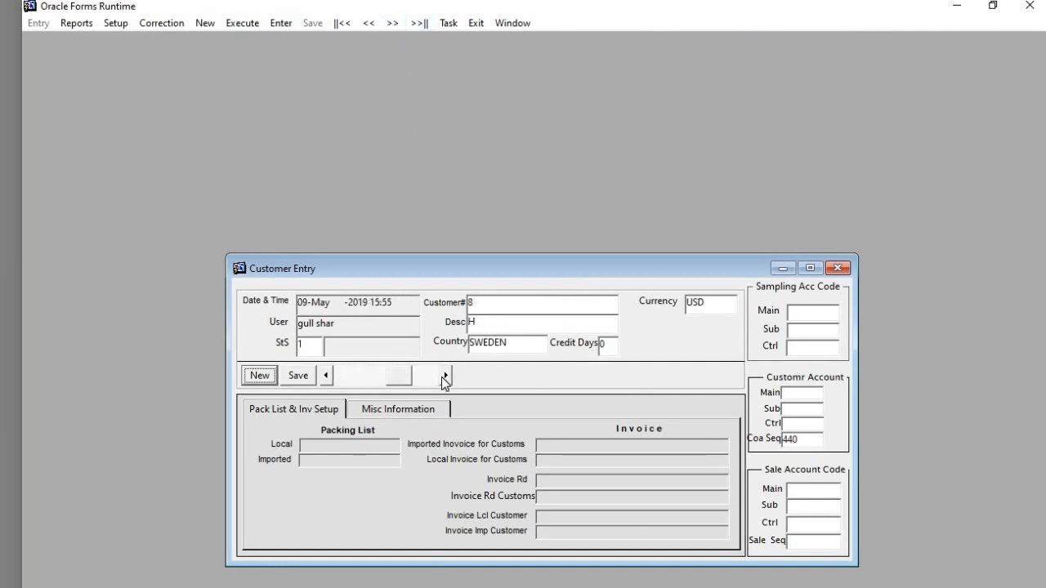
click(444, 376)
click(445, 375)
click(444, 376)
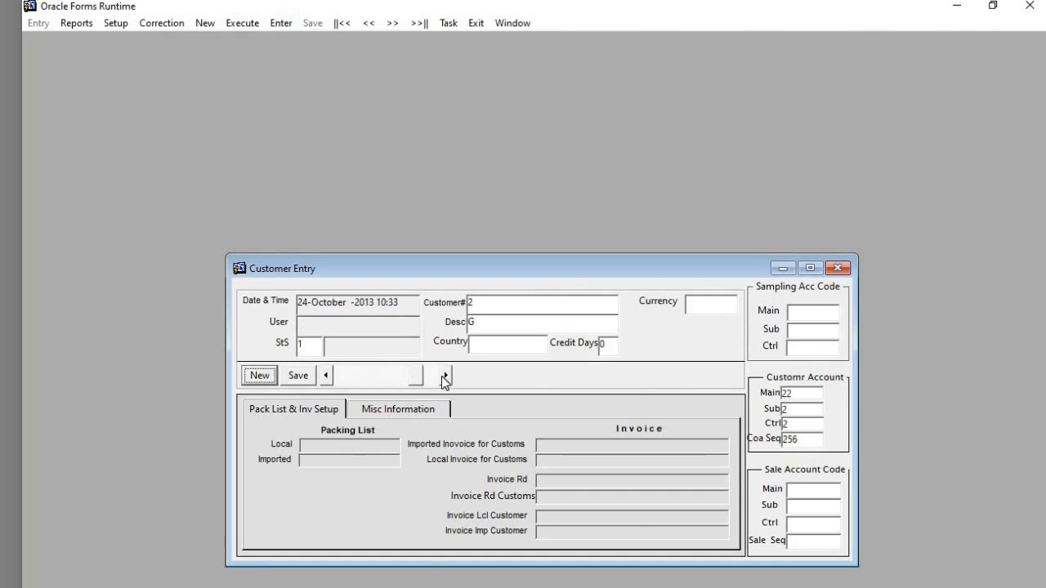
click(444, 376)
click(444, 376)
click(326, 376)
click(799, 543)
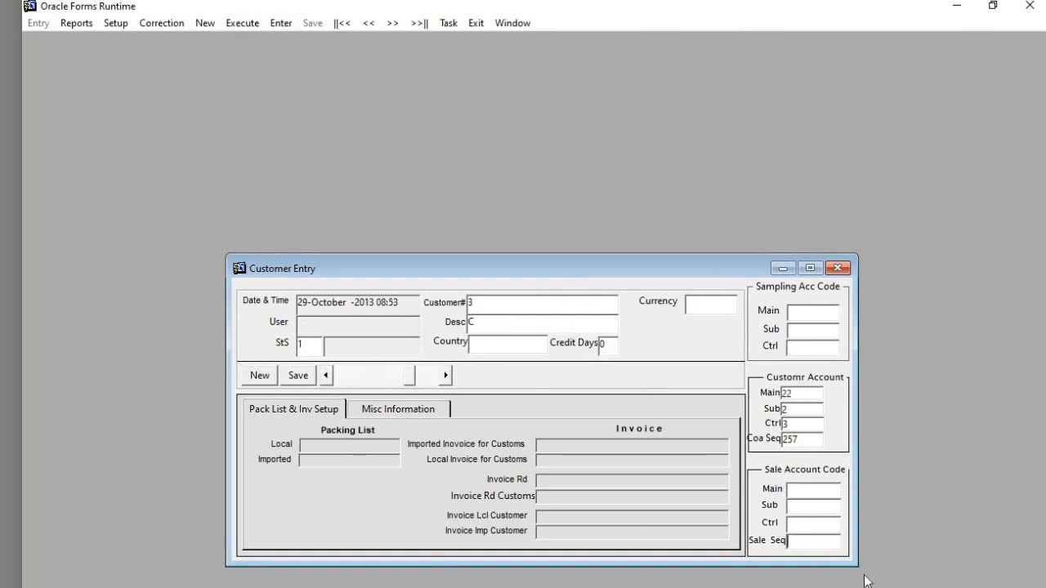
text(797)
click(298, 378)
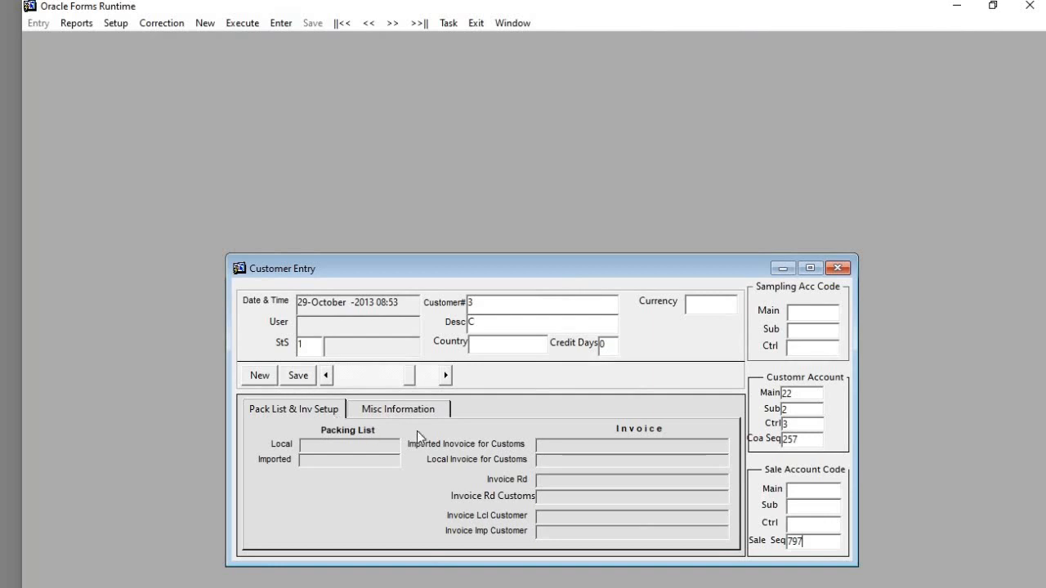
click(475, 25)
Release customer C's held manufacturing order dated 07-09-23 with the authorisation password, confirm the release and close the customer orders
click(70, 127)
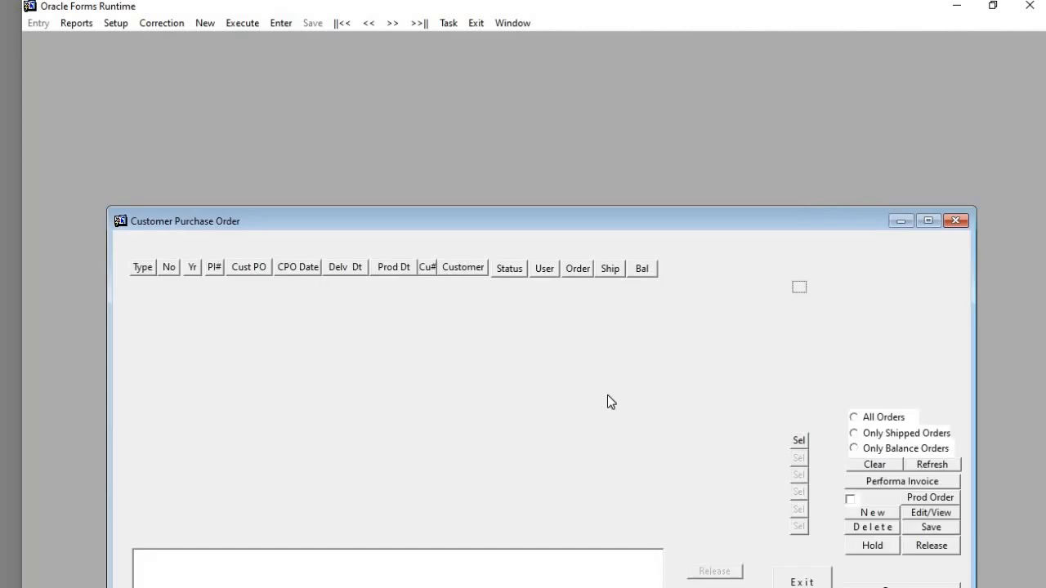
click(800, 444)
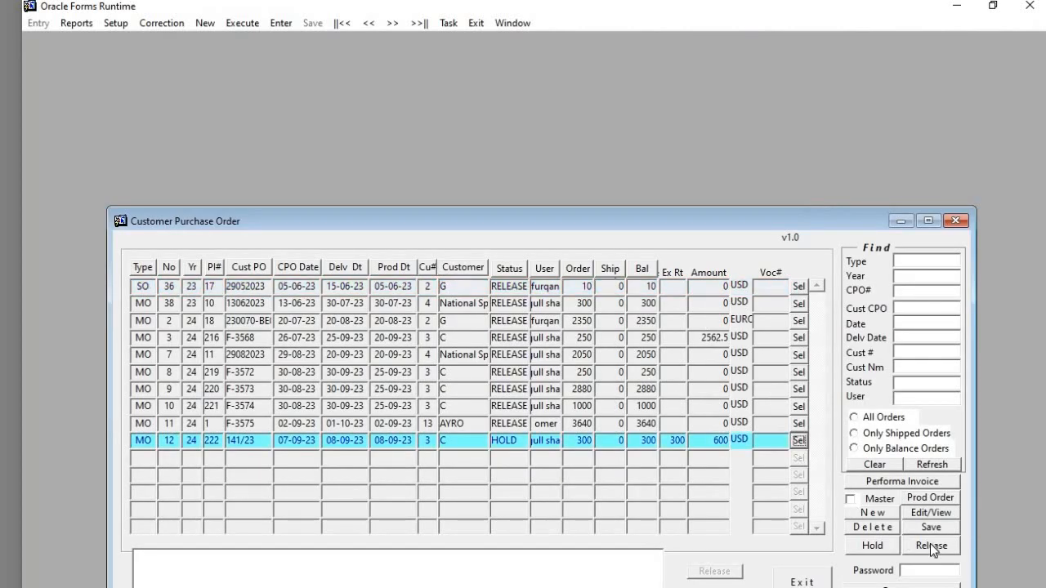
click(917, 576)
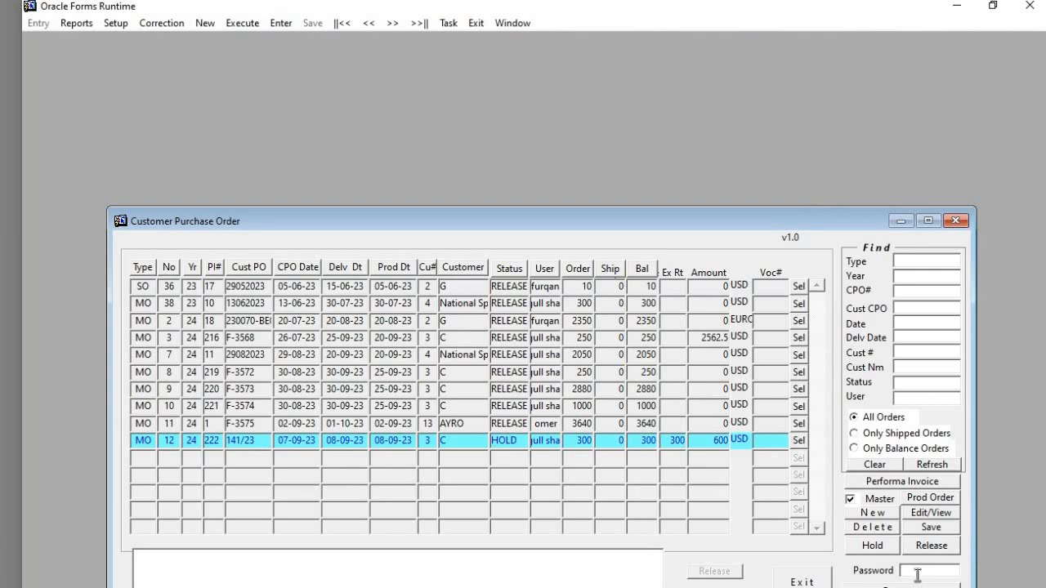
text(***)
click(935, 543)
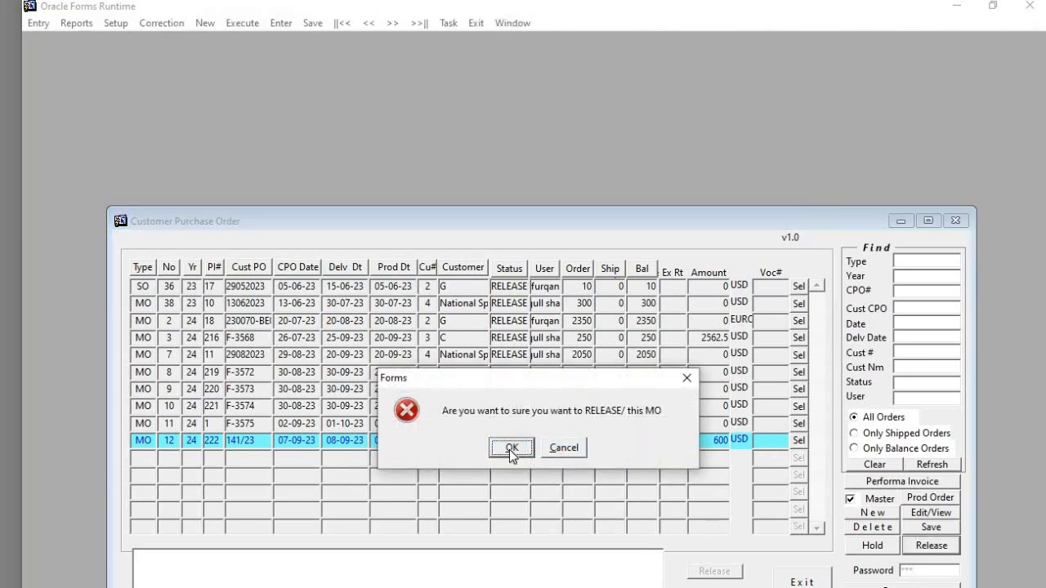
click(509, 448)
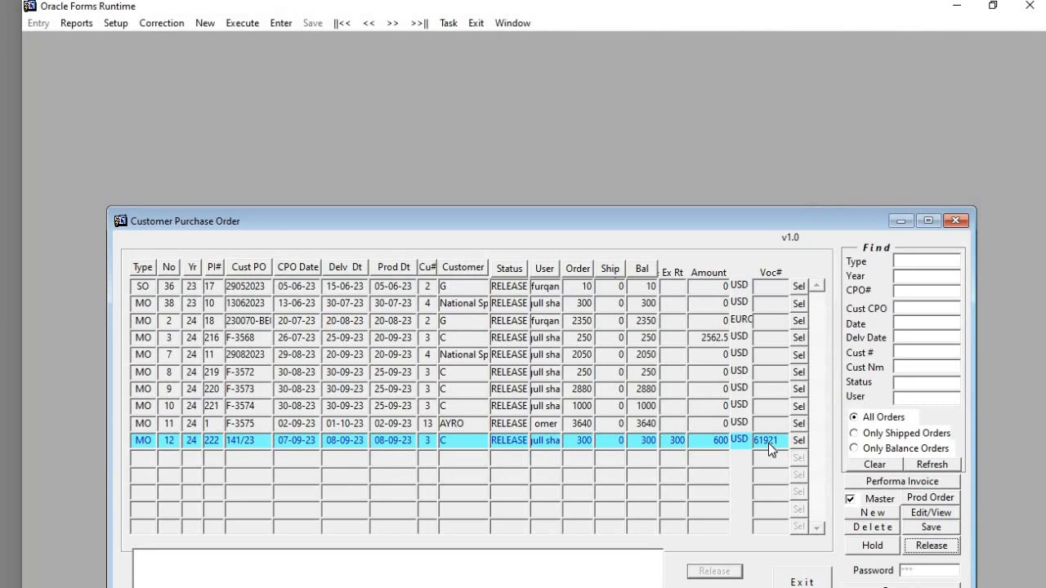
click(809, 580)
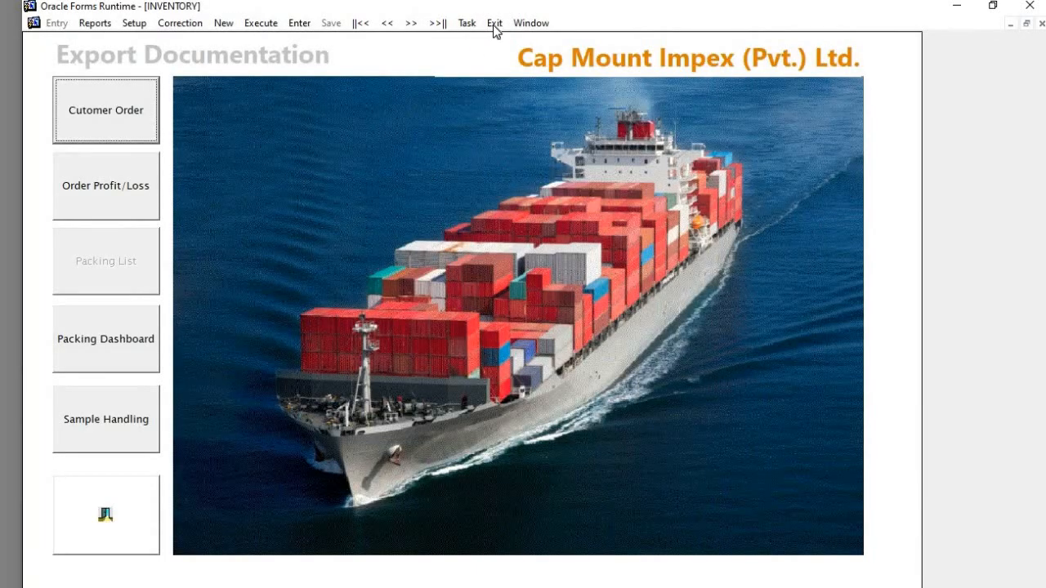
Switch from export documentation to the accounts module's voucher dashboard and sort the vouchers by status
click(494, 23)
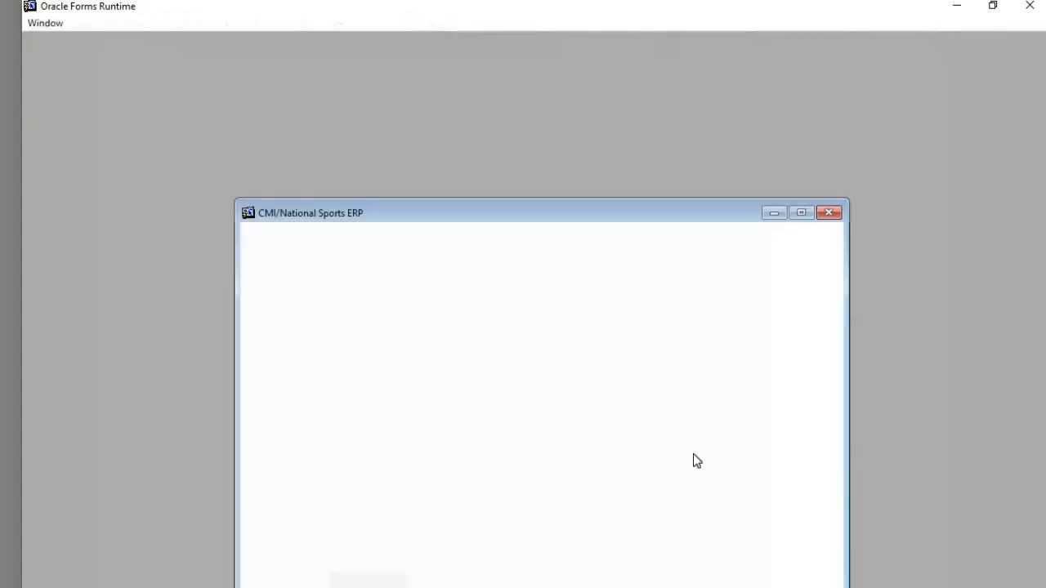
click(662, 304)
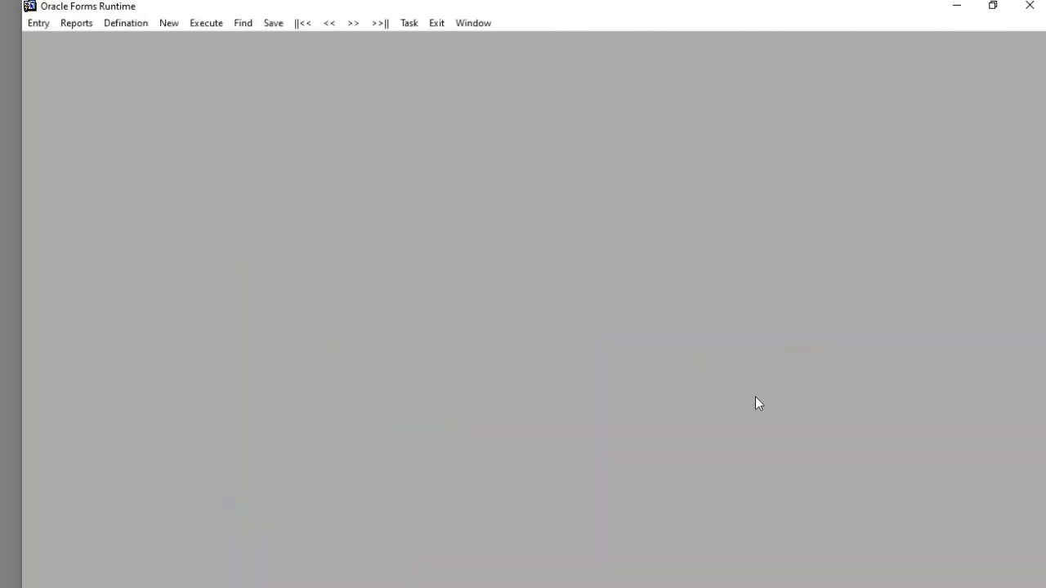
click(562, 414)
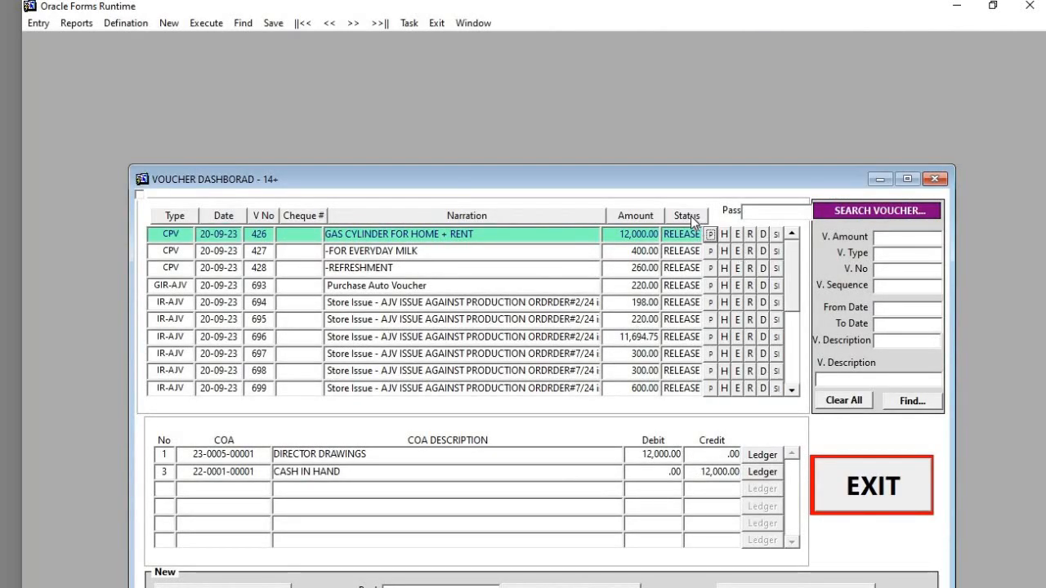
click(691, 217)
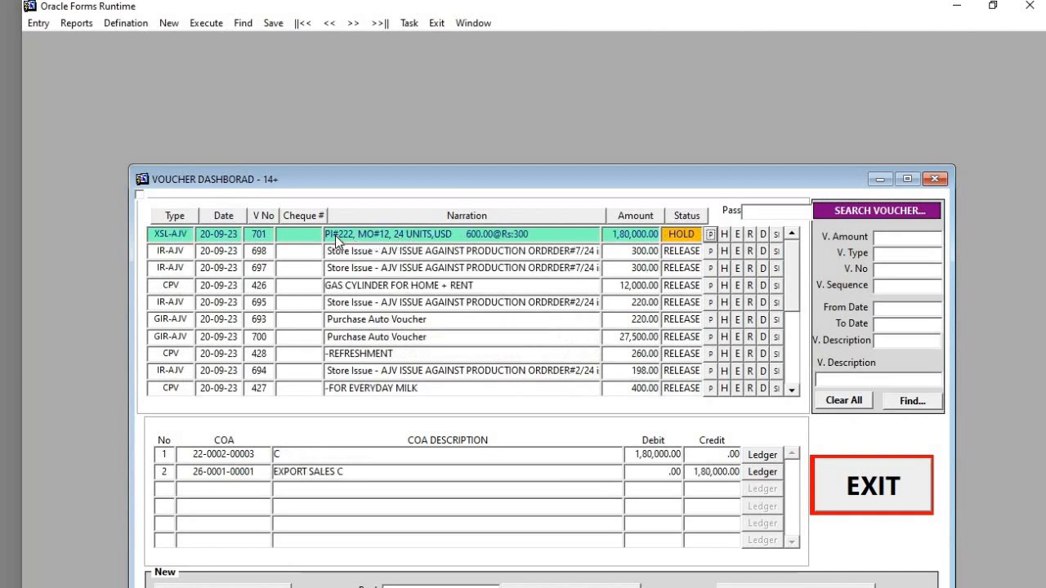